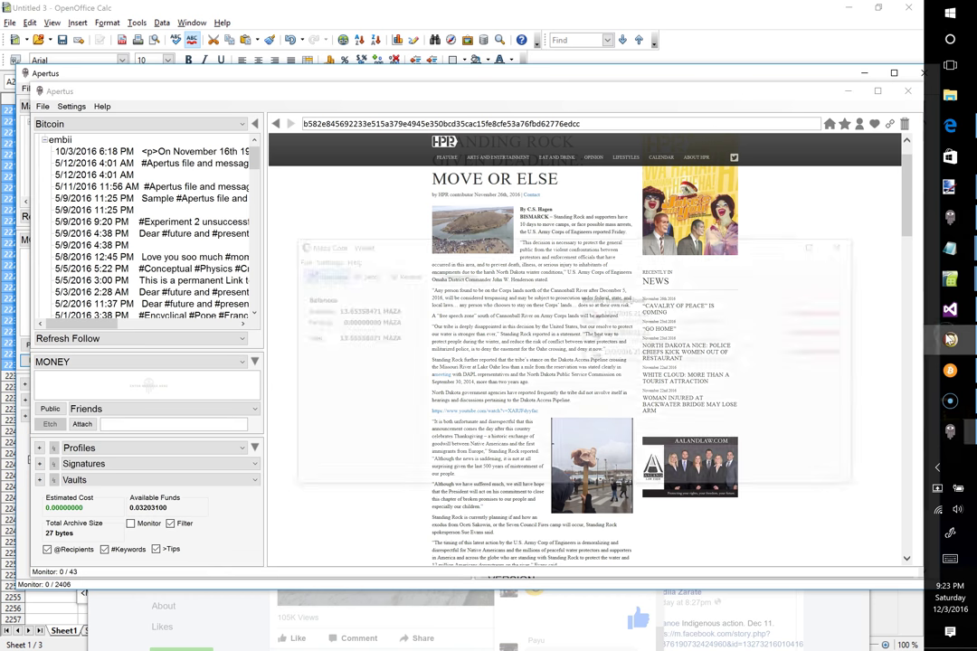
- Minimize the Maza Core and Bitcoin Core wallets and scroll through the archived article
left_click(947, 336)
left_click(950, 371)
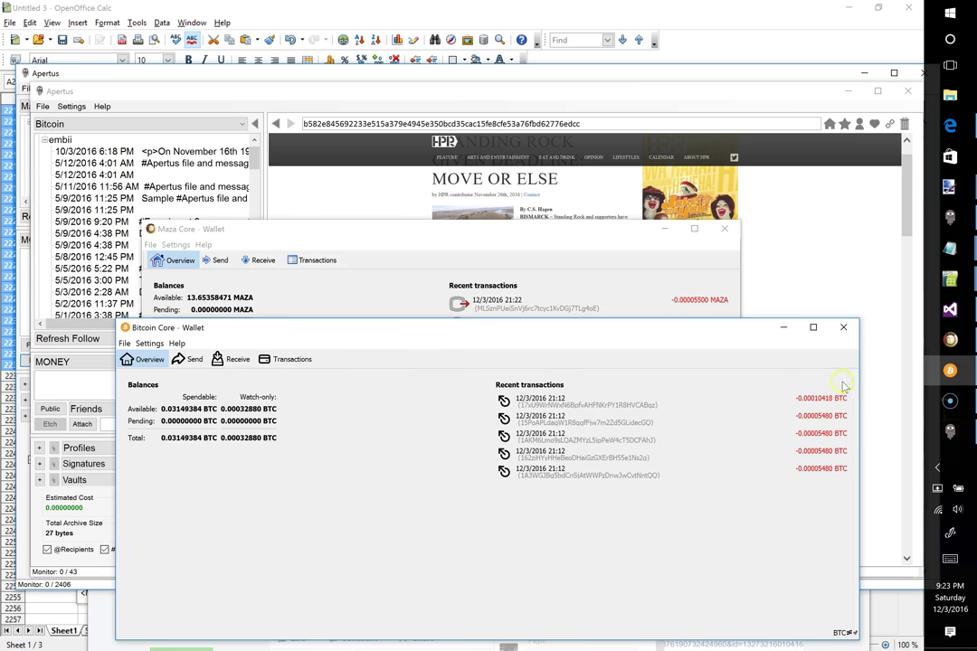
left_click(783, 327)
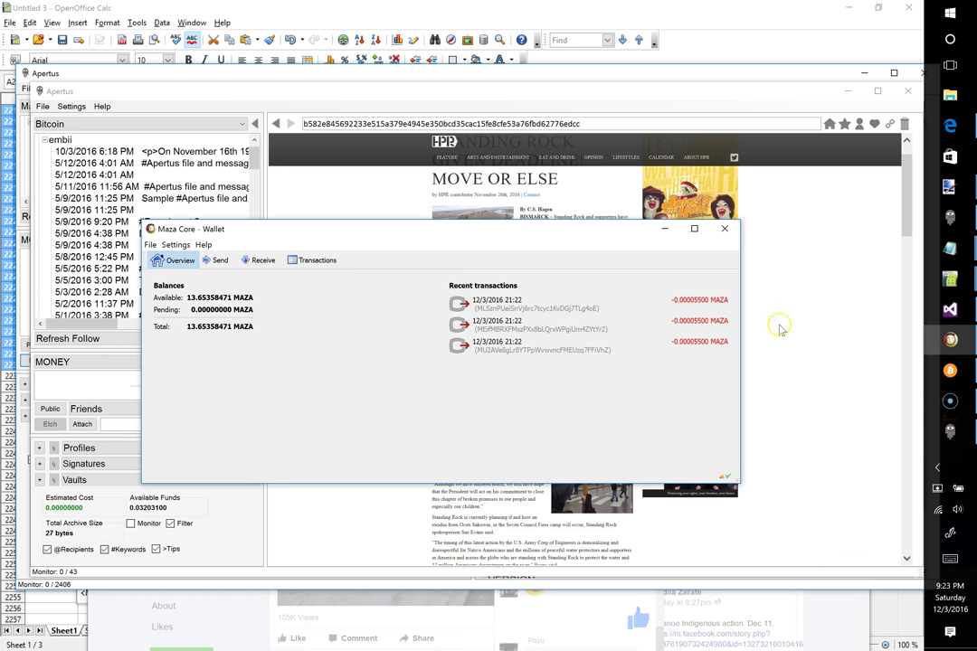
left_click(664, 229)
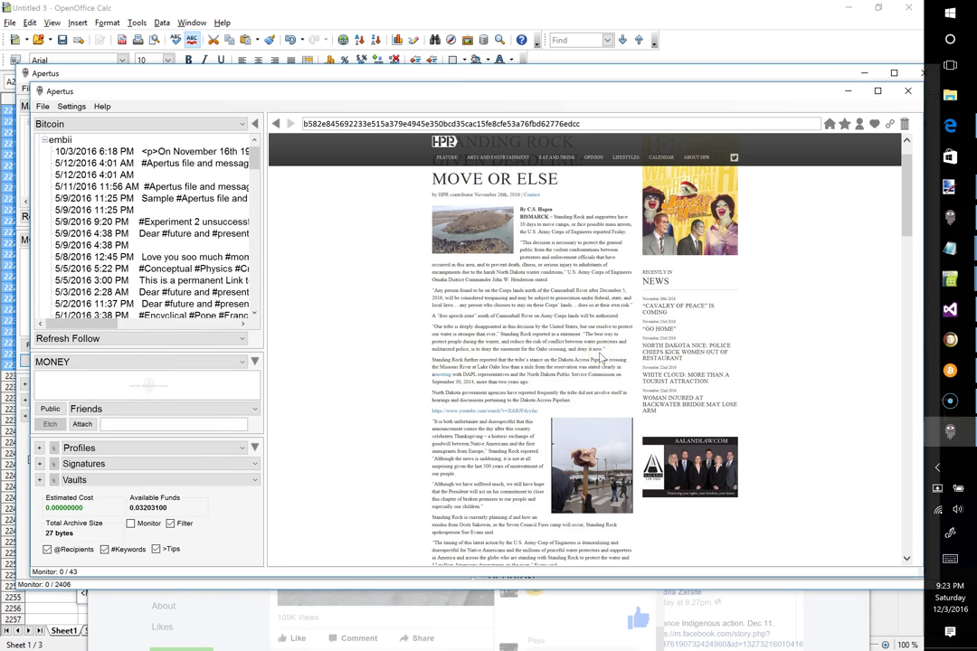
scroll(601, 358, "down", 5)
scroll(600, 358, "up", 6)
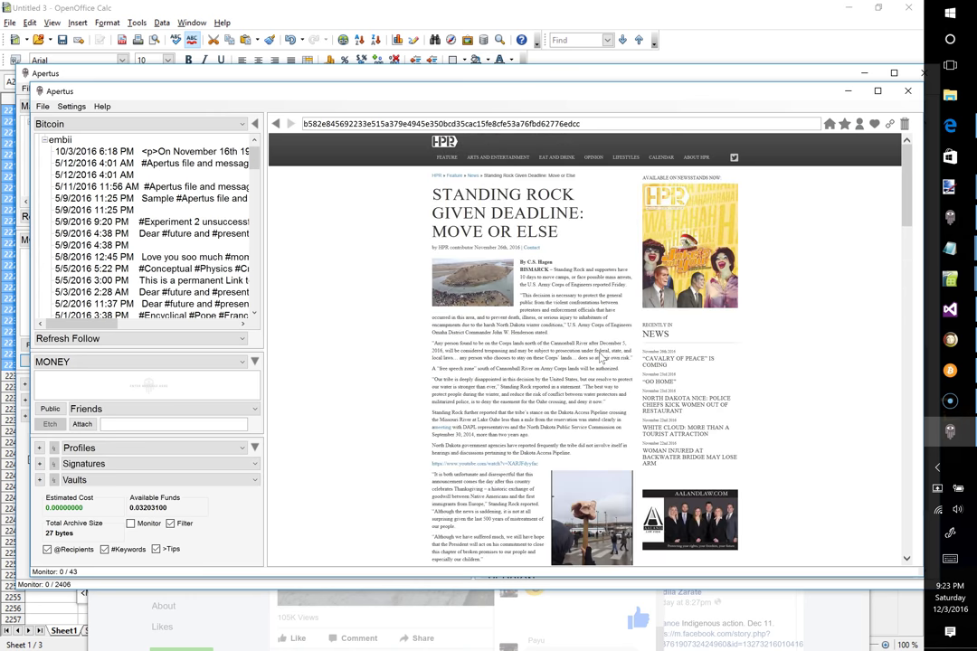
scroll(600, 358, "down", 15)
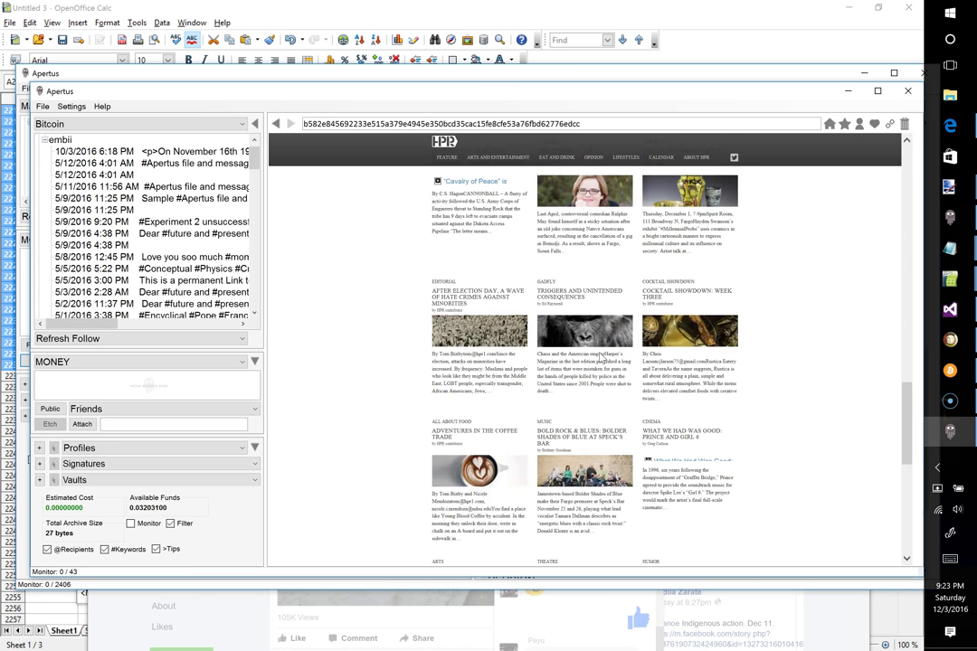
scroll(600, 358, "down", 3)
scroll(600, 358, "up", 15)
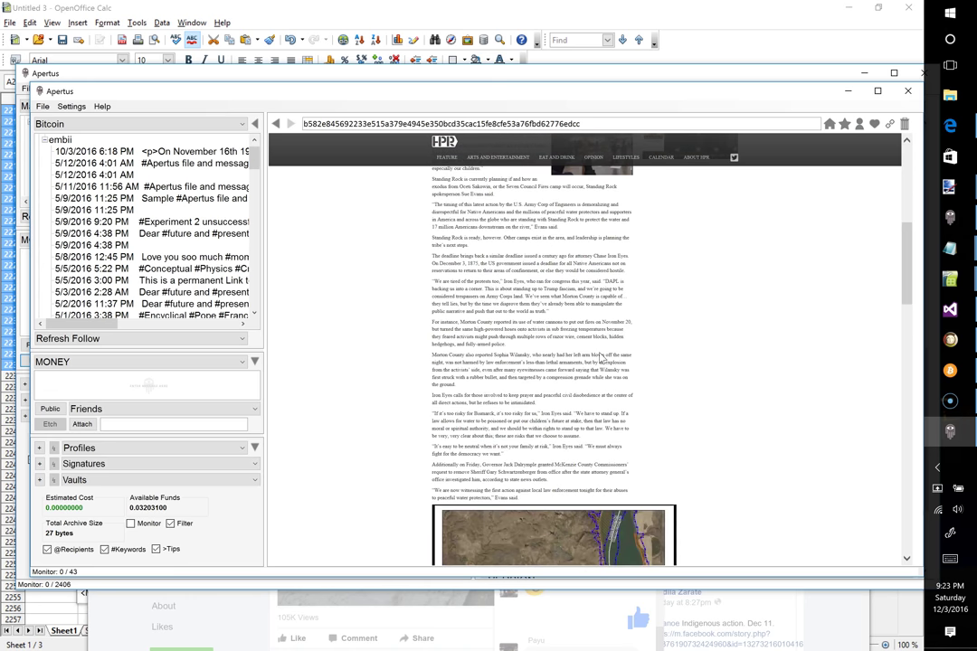
scroll(600, 358, "up", 8)
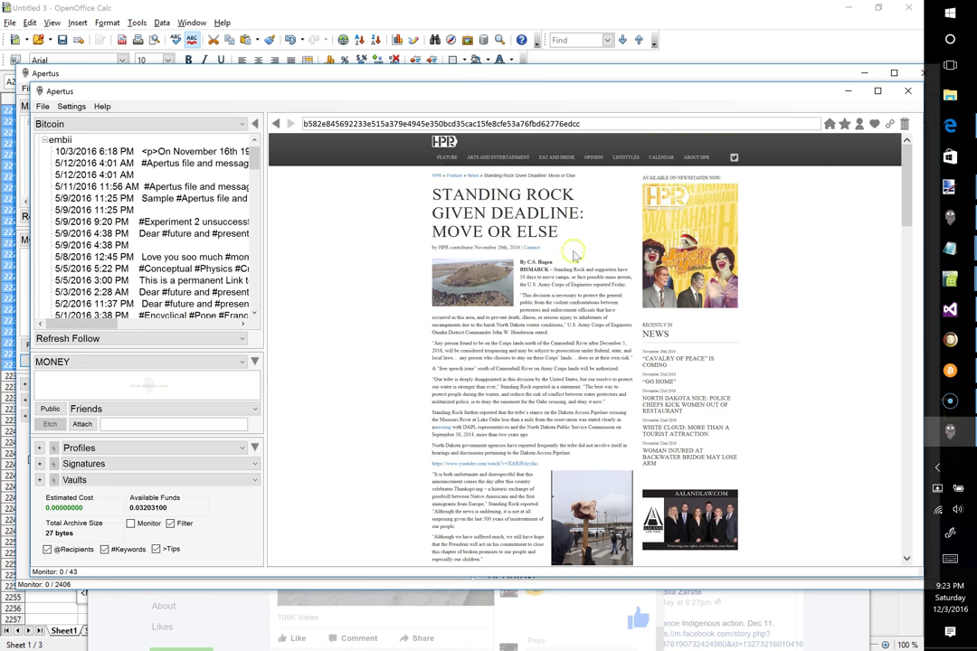
- Go back to the archive's file listing and select the cost value 3.03666000
left_click(280, 125)
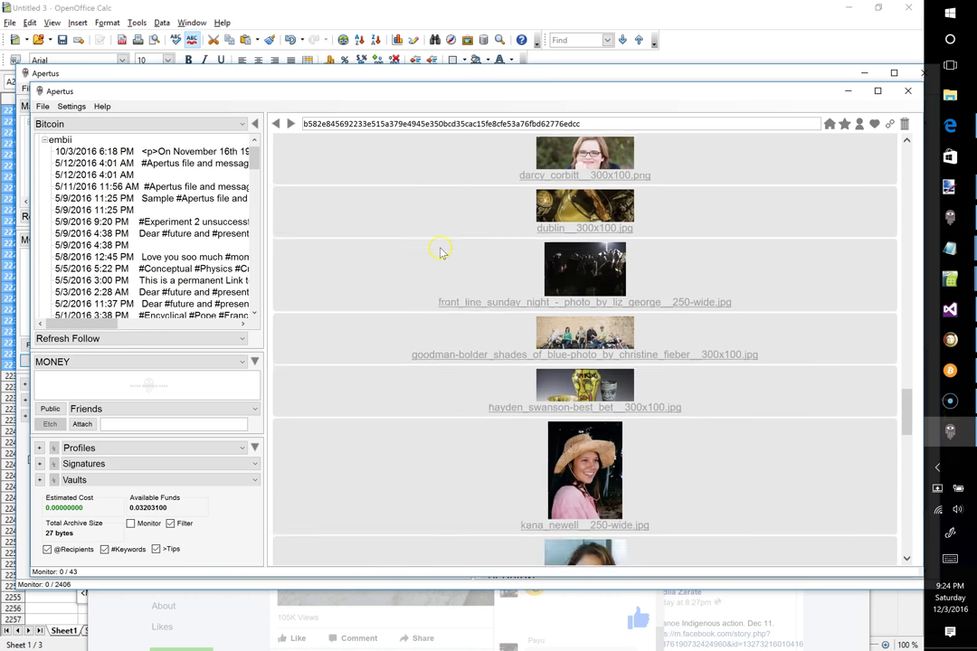
scroll(440, 251, "down", 10)
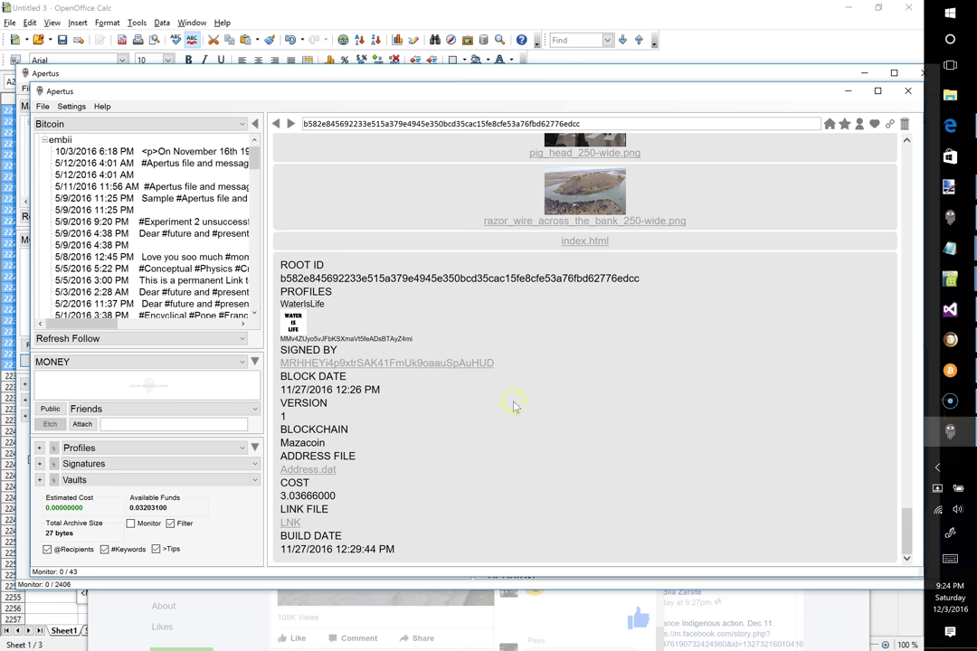
left_click(468, 400)
left_click(451, 404)
scroll(536, 352, "up", 3)
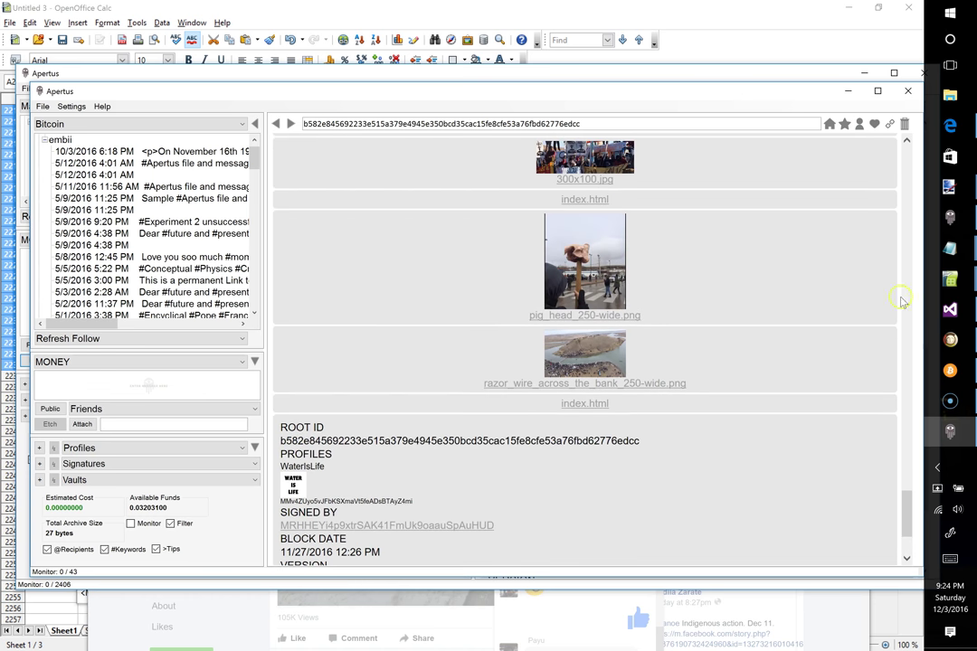
scroll(481, 471, "down", 3)
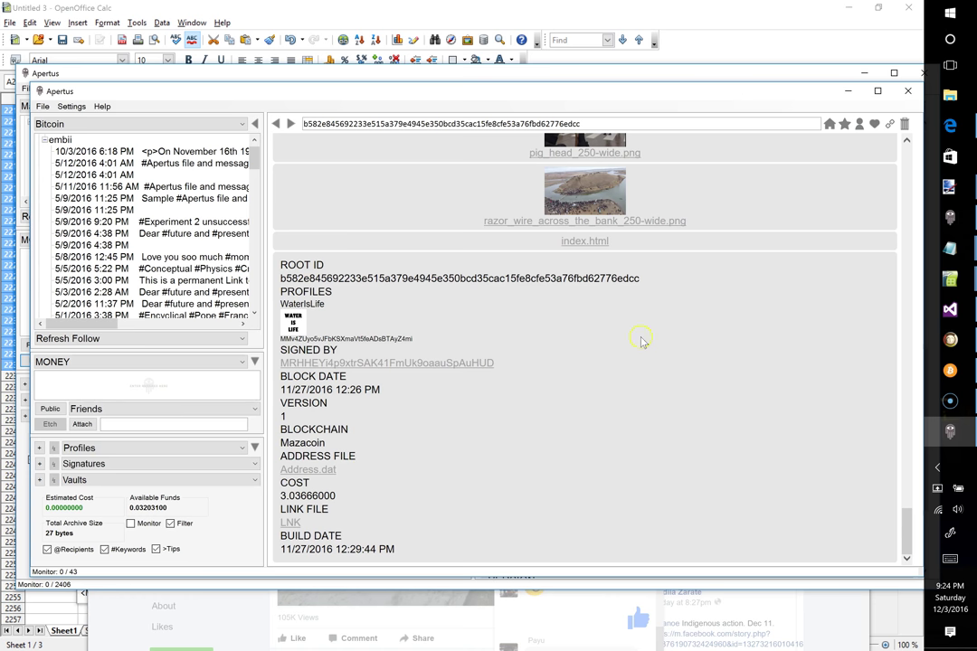
scroll(643, 339, "up", 3)
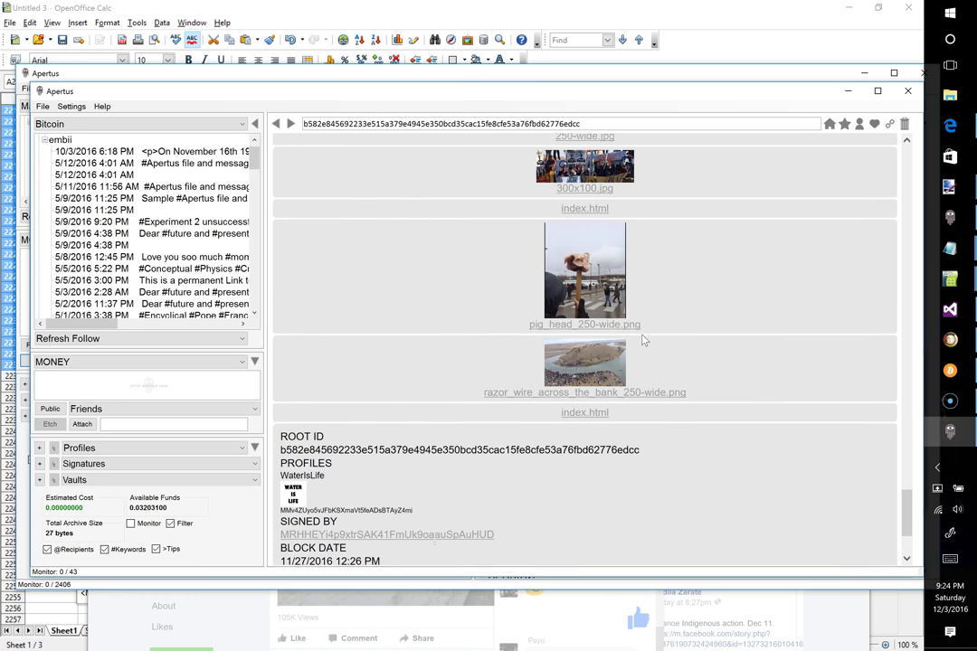
scroll(643, 339, "down", 3)
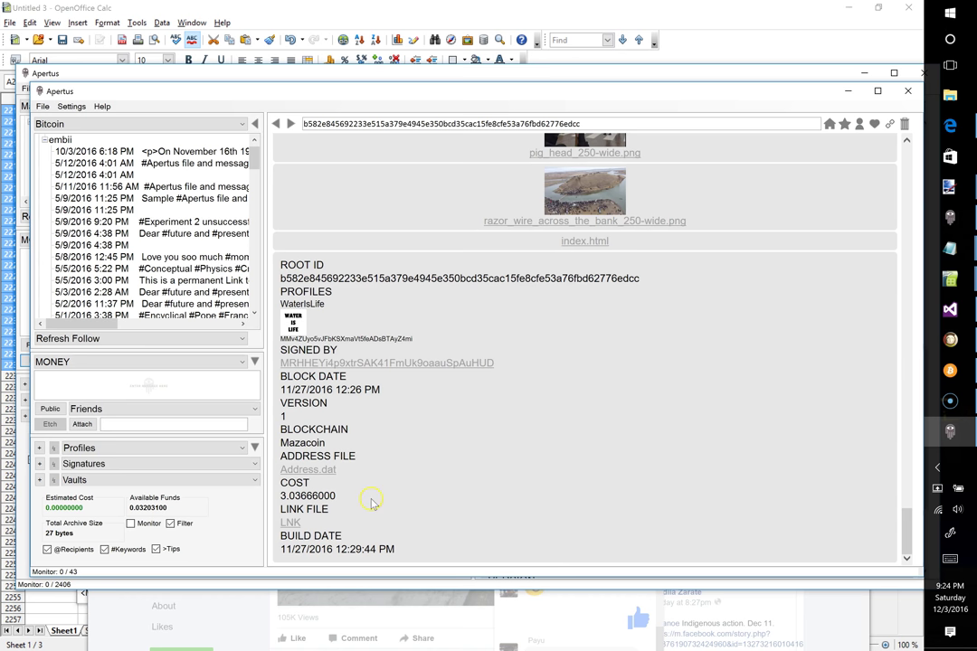
left_click_drag(335, 496, 283, 497)
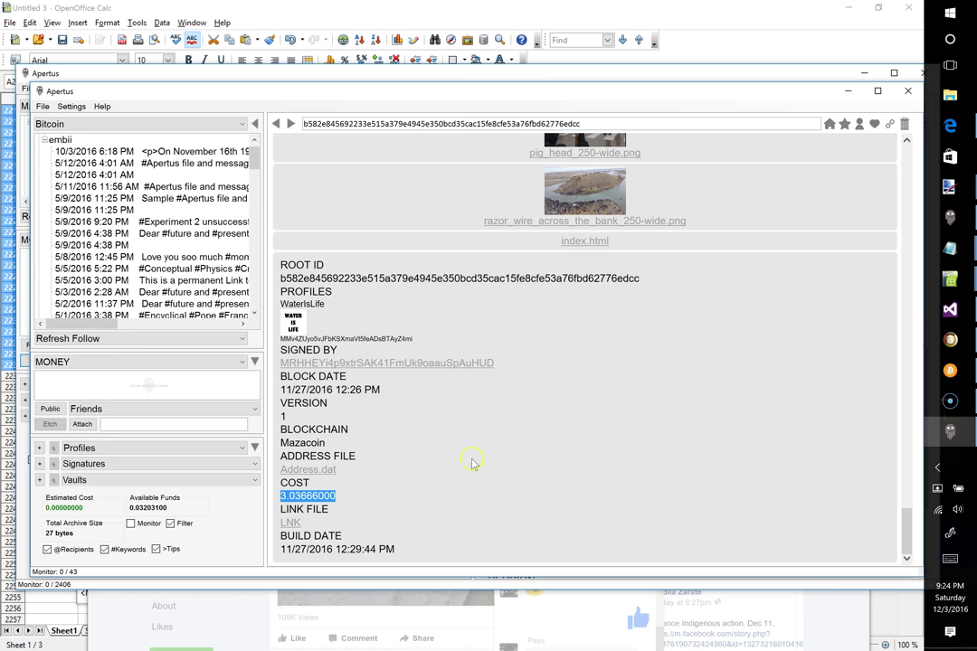
scroll(497, 452, "up", 3)
scroll(498, 452, "down", 3)
scroll(469, 385, "up", 3)
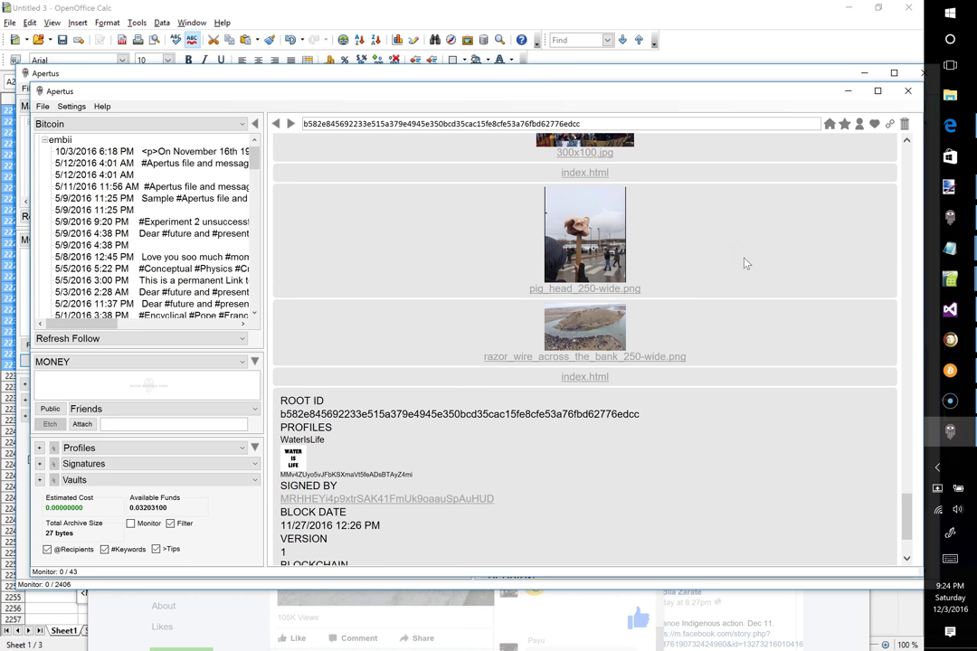
scroll(744, 263, "up", 5)
scroll(744, 263, "down", 3)
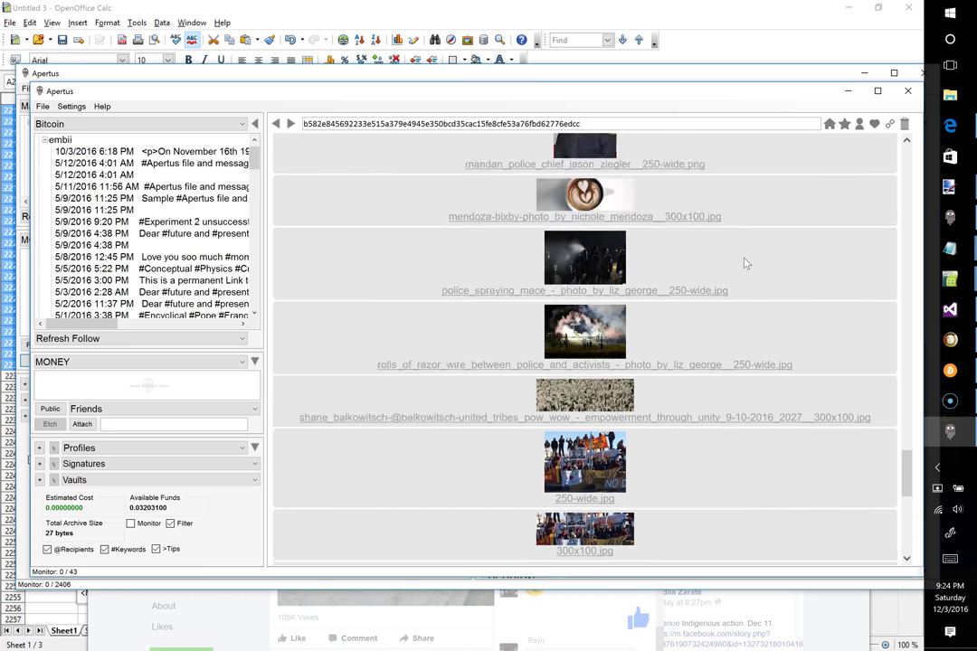
scroll(744, 263, "down", 6)
scroll(744, 263, "up", 3)
scroll(744, 263, "up", 3)
scroll(744, 264, "down", 4)
scroll(744, 263, "up", 1)
scroll(744, 263, "up", 1)
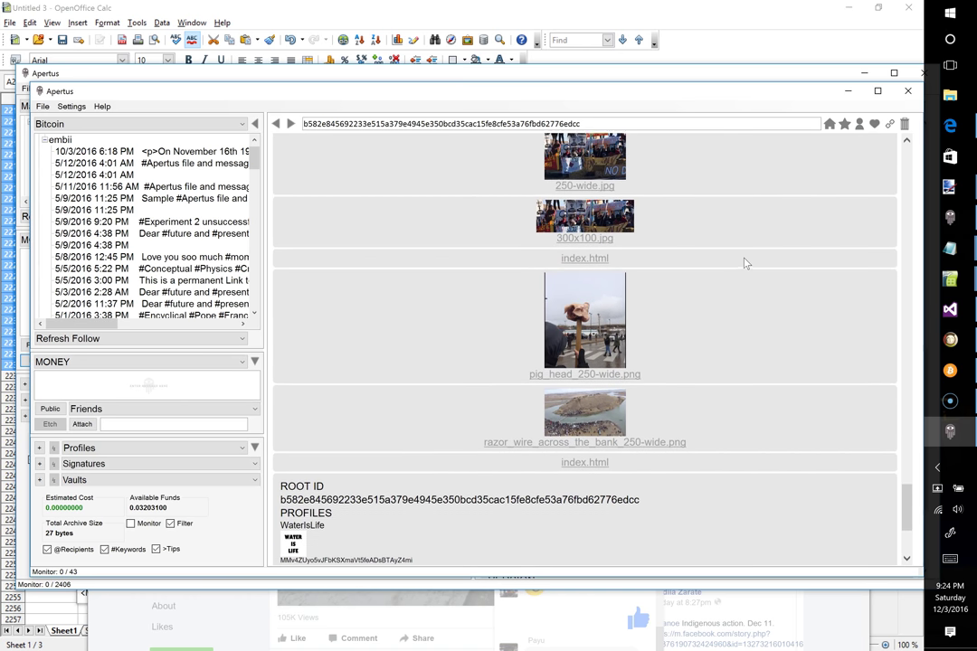
scroll(744, 264, "up", 5)
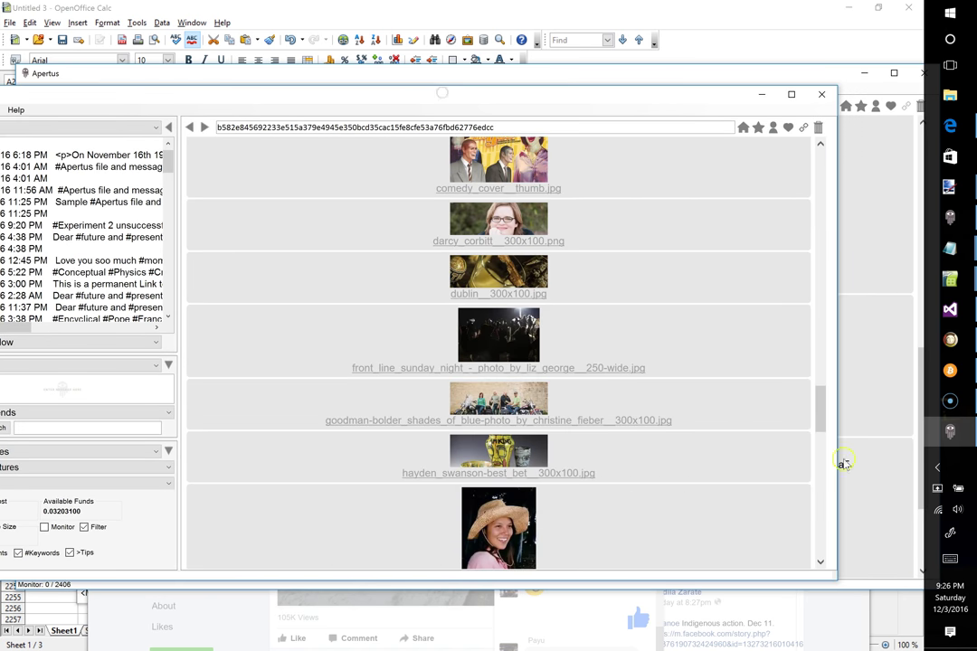
- Reposition the Apertus window so the WaterIsLife record's Mazacoin block details show
left_click(821, 411)
left_click_drag(663, 90, 704, 76)
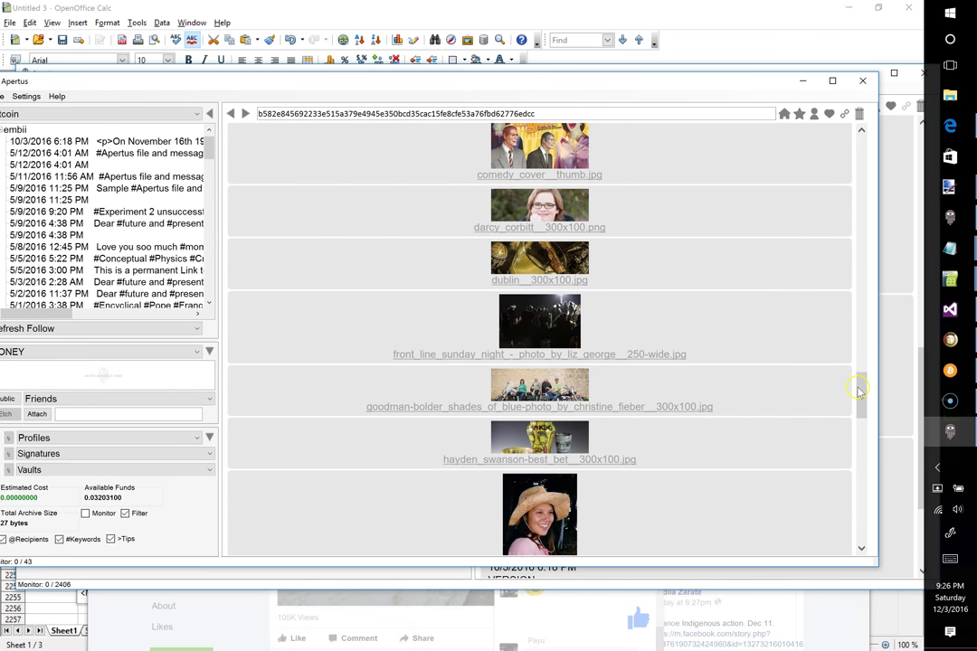
left_click_drag(859, 388, 853, 515)
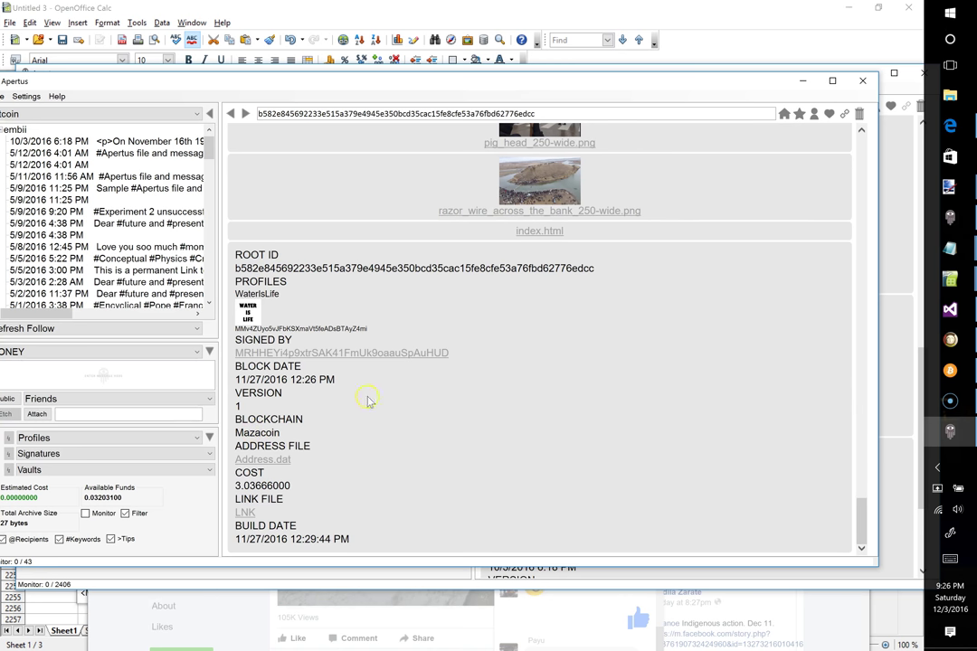
left_click_drag(435, 80, 495, 65)
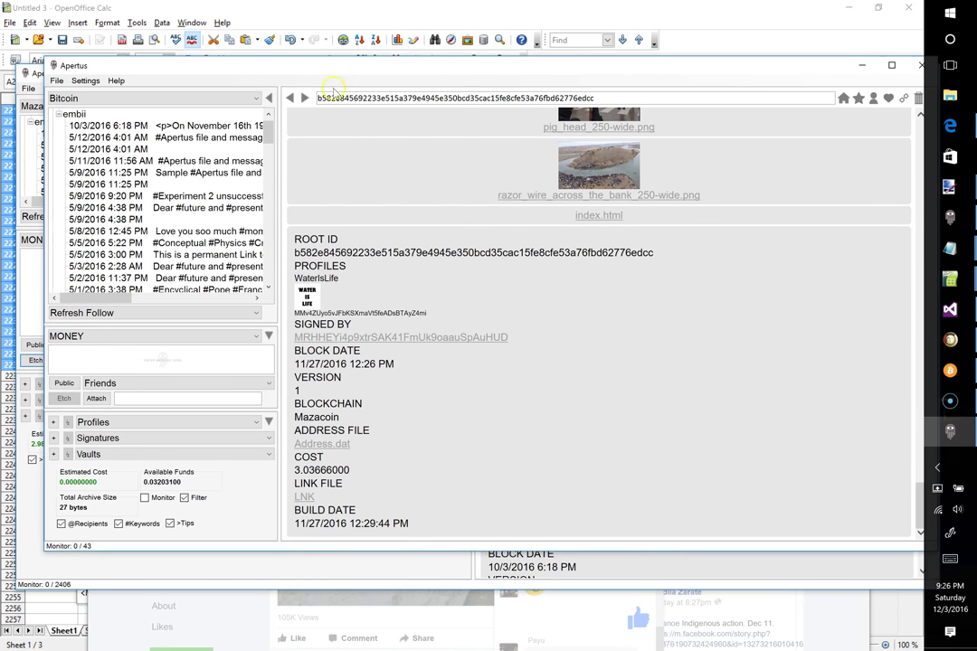
- Switch to the Bitcoin blockchain with the MONEY account and return to the WaterIsLife feed
left_click(224, 98)
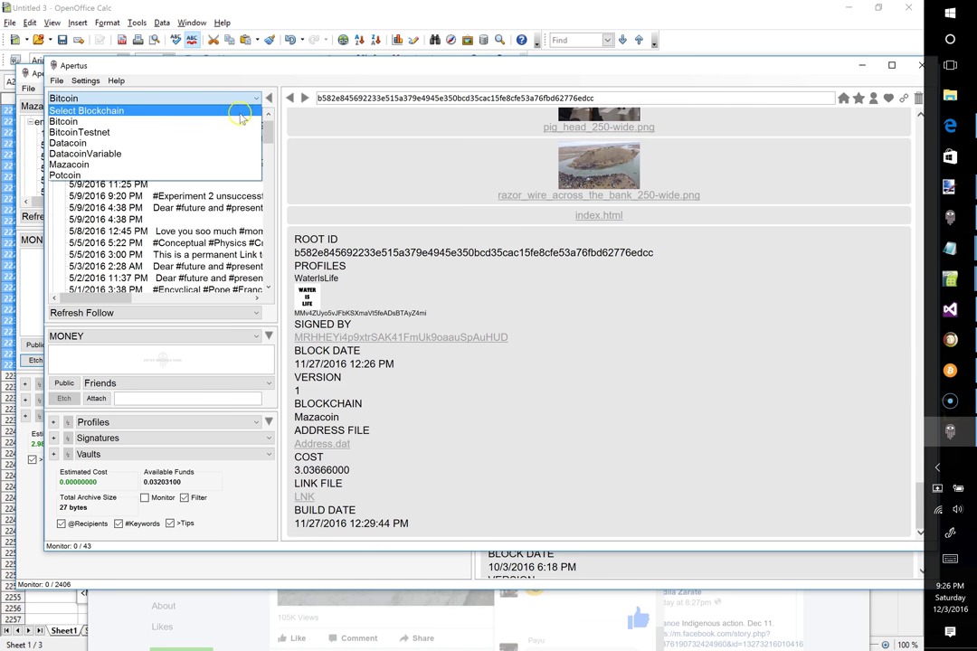
left_click(241, 120)
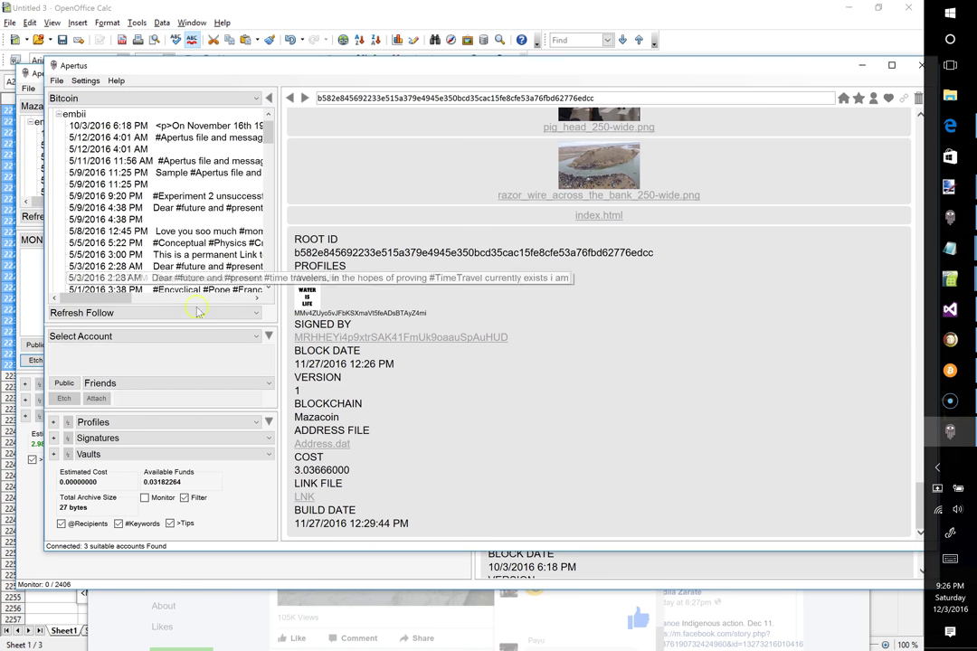
left_click(238, 335)
left_click(155, 371)
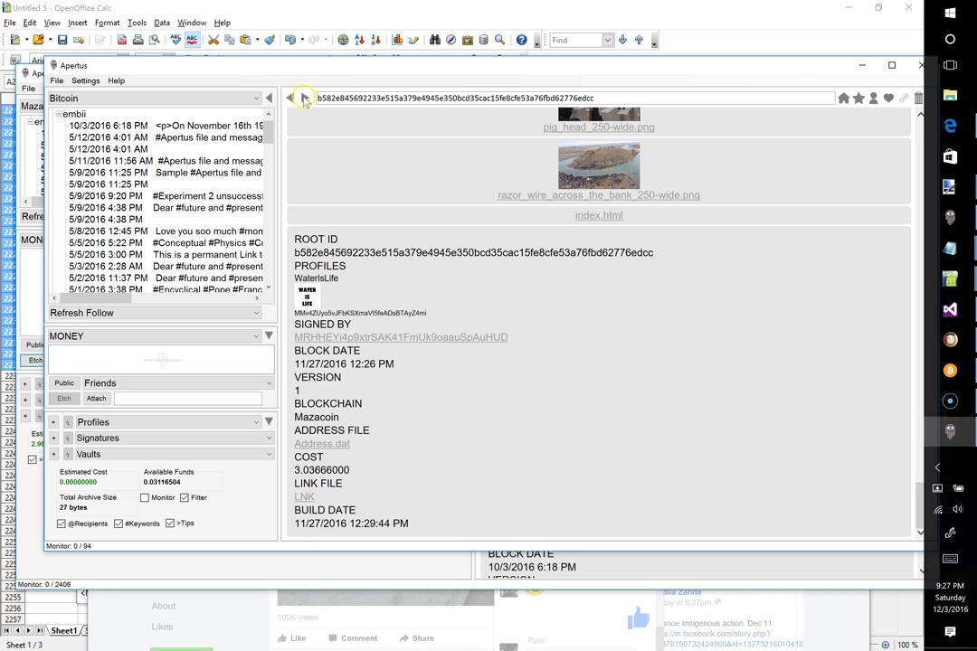
left_click(304, 98)
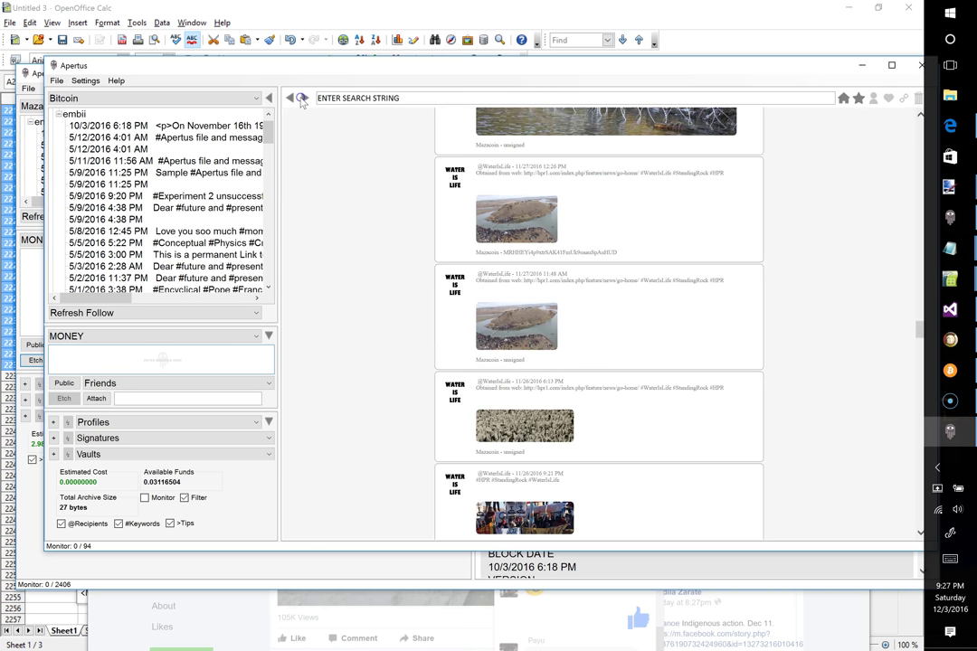
- Copy the archived article's root ID into the Attach field and widen the left panel
left_click(302, 99)
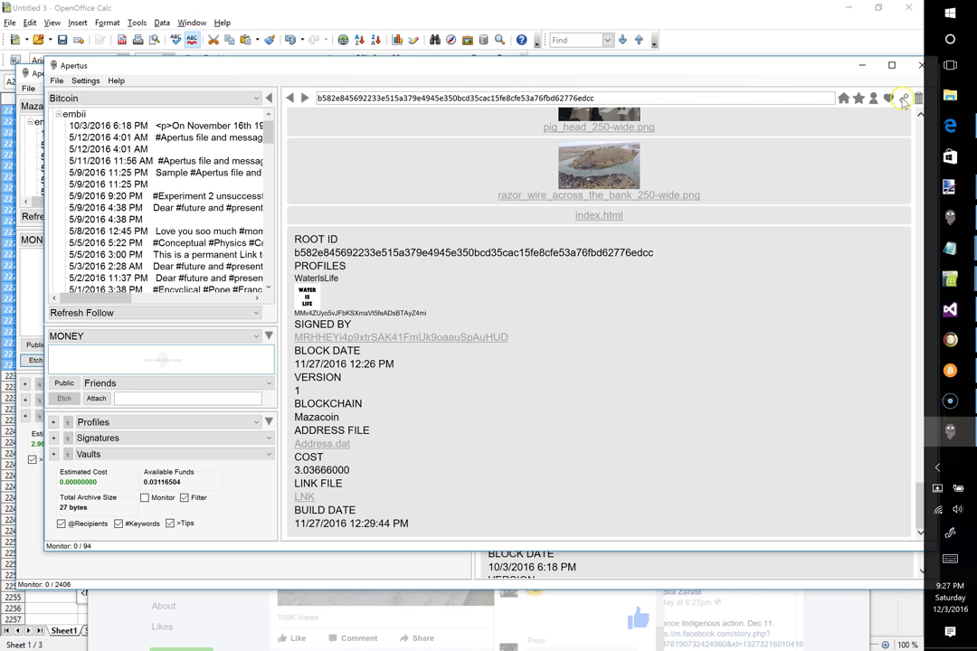
left_click_drag(806, 67, 768, 56)
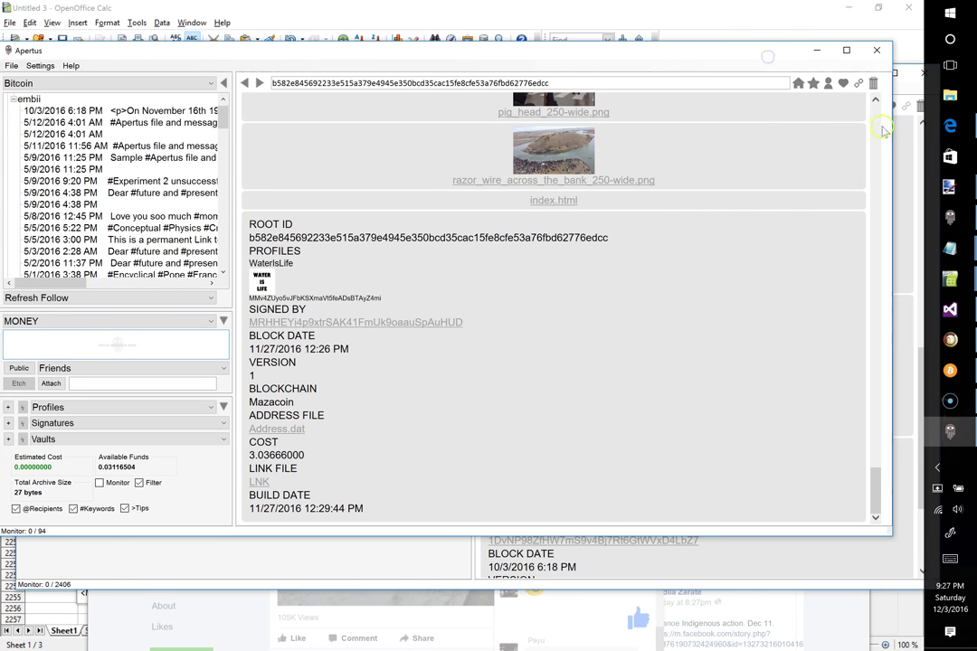
left_click(858, 83)
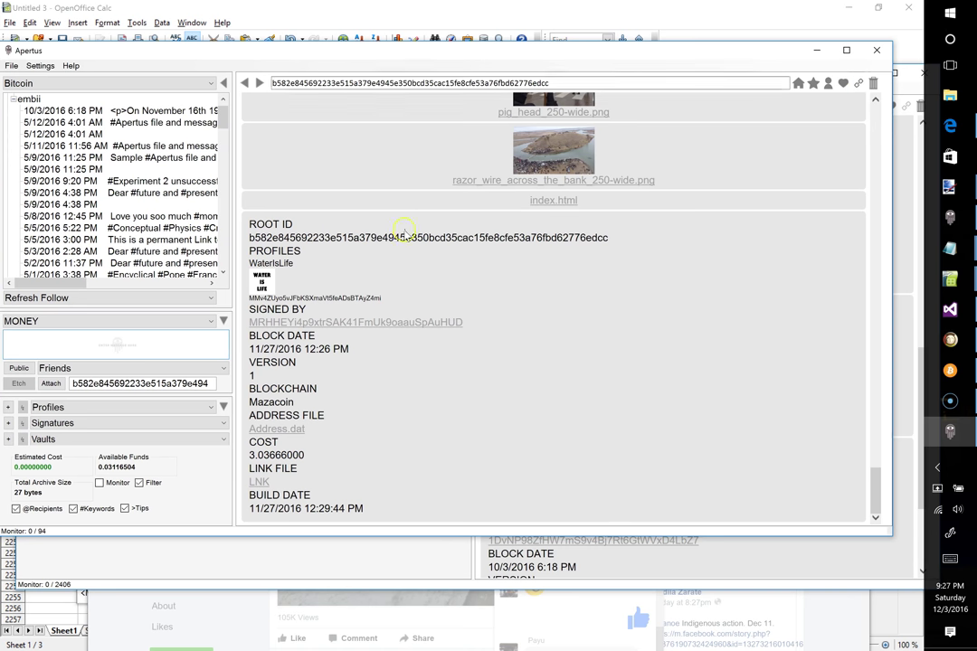
left_click_drag(232, 283, 465, 230)
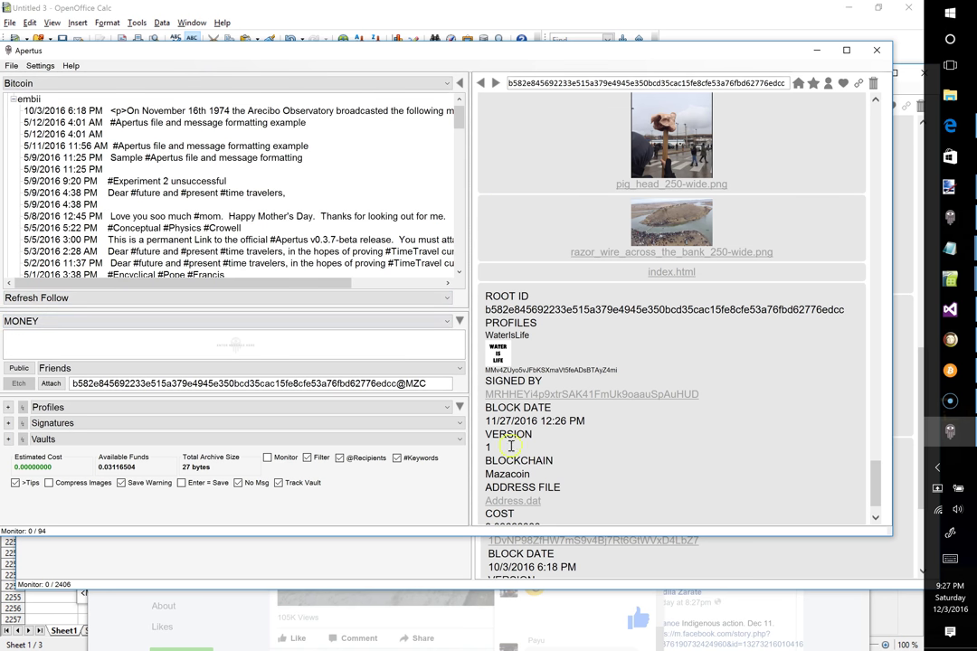
- Select the MZC suffix after the @ in the attached root ID
left_click(400, 384)
left_click_drag(400, 383, 424, 382)
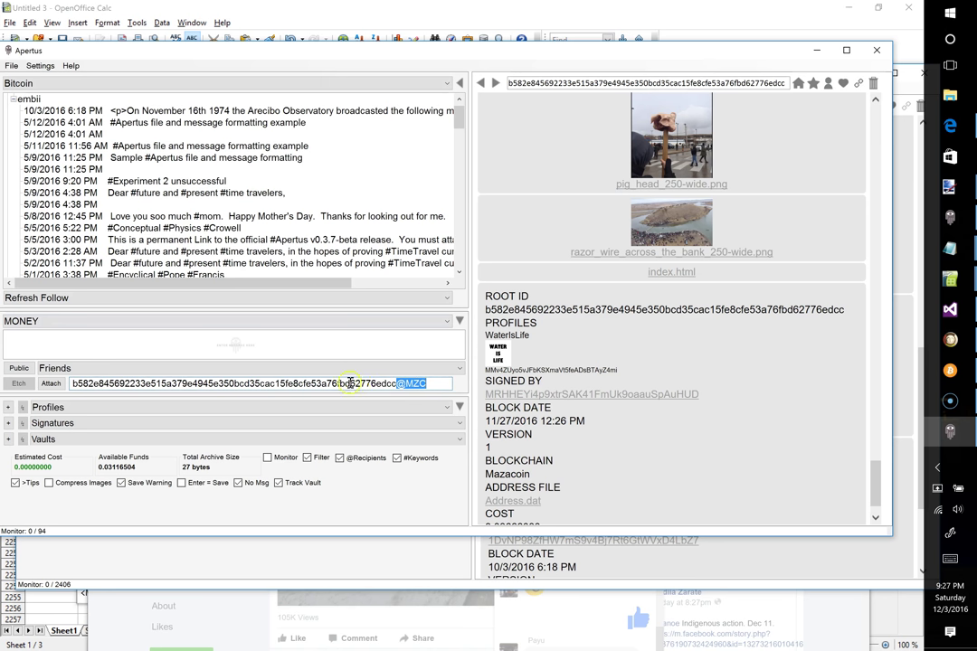
left_click(430, 381)
double_click(417, 383)
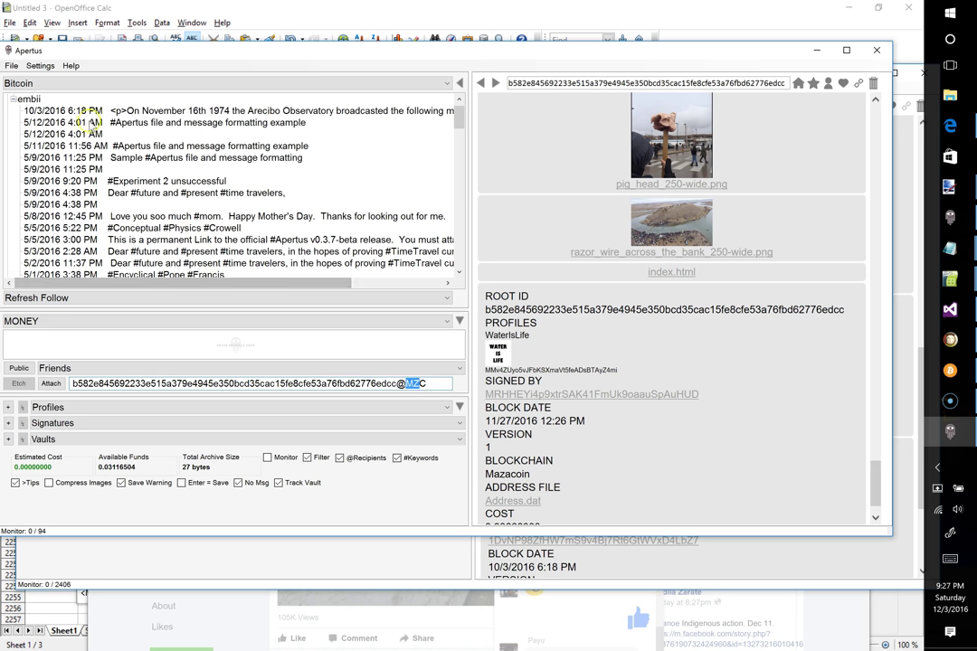
- In Wallet Settings, confirm the Mazacoin wallet's short name is MZC
left_click(40, 66)
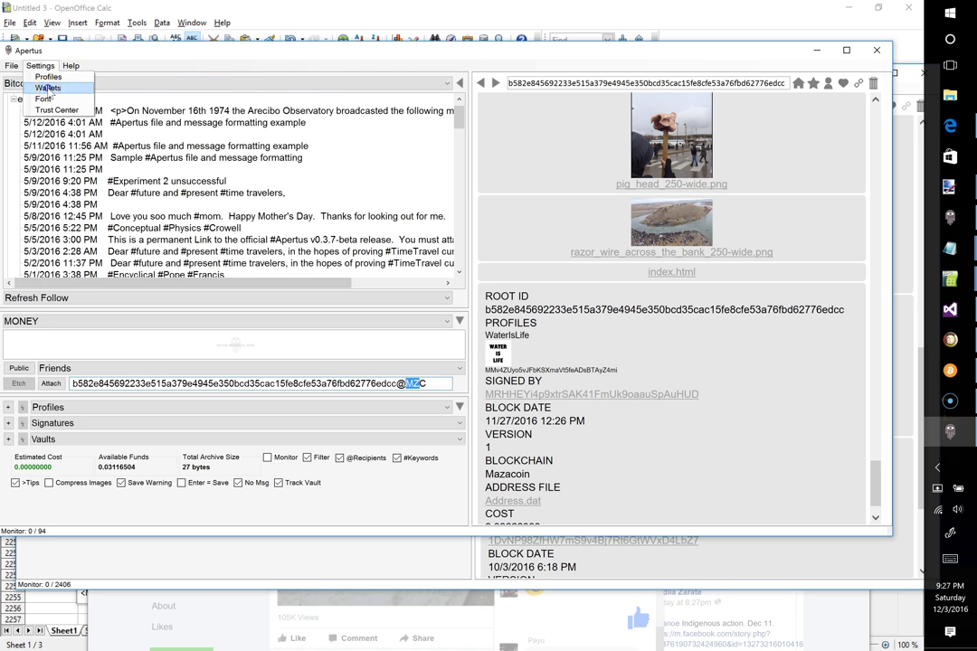
left_click(41, 86)
left_click(436, 225)
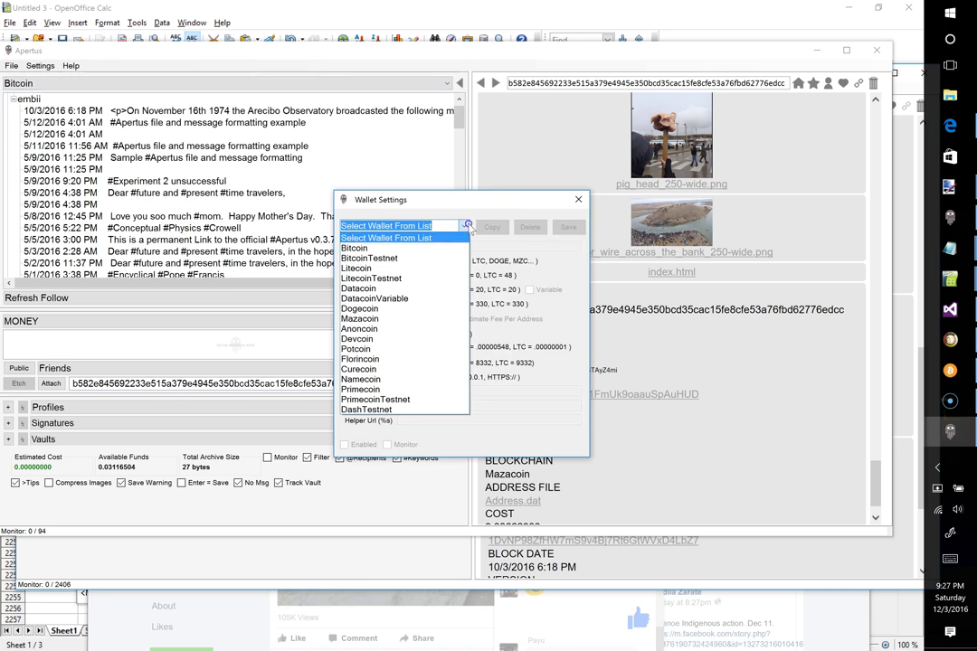
left_click(402, 323)
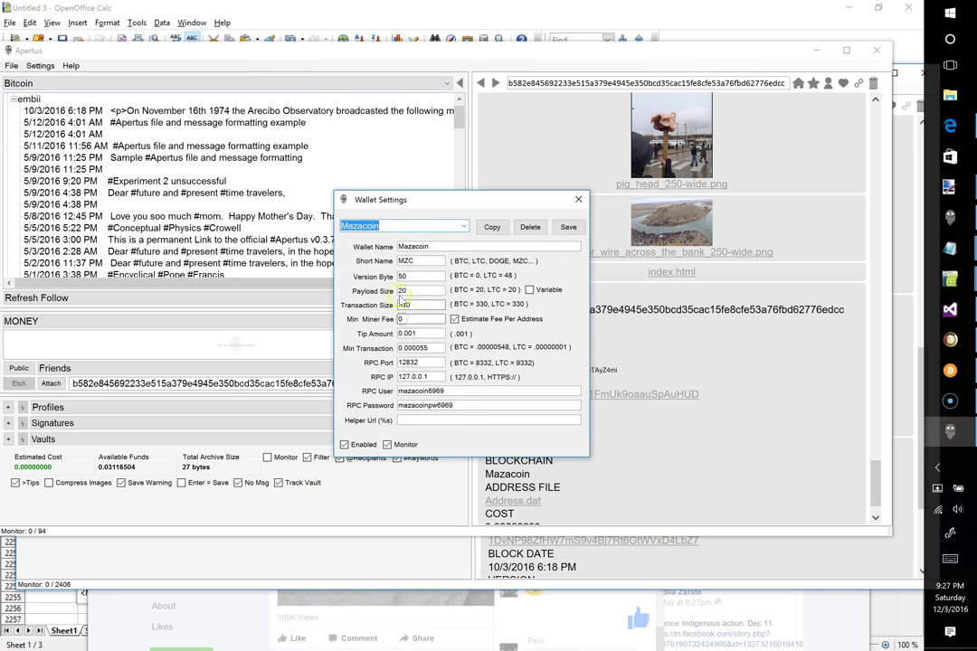
double_click(404, 261)
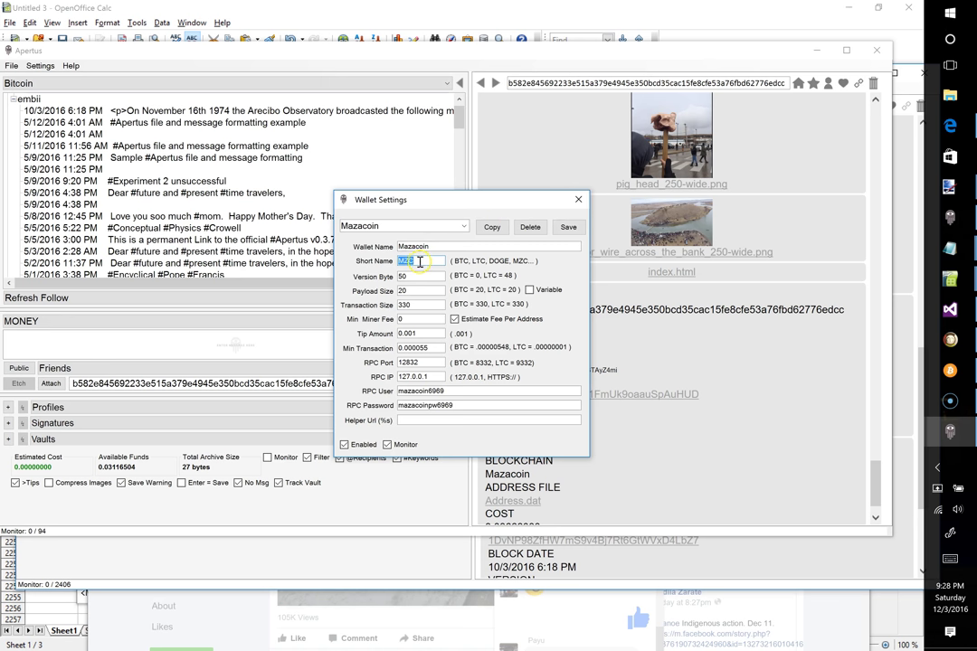
- Change the BitcoinTestnet wallet's short name to BTC-T and close the dialog
left_click(463, 227)
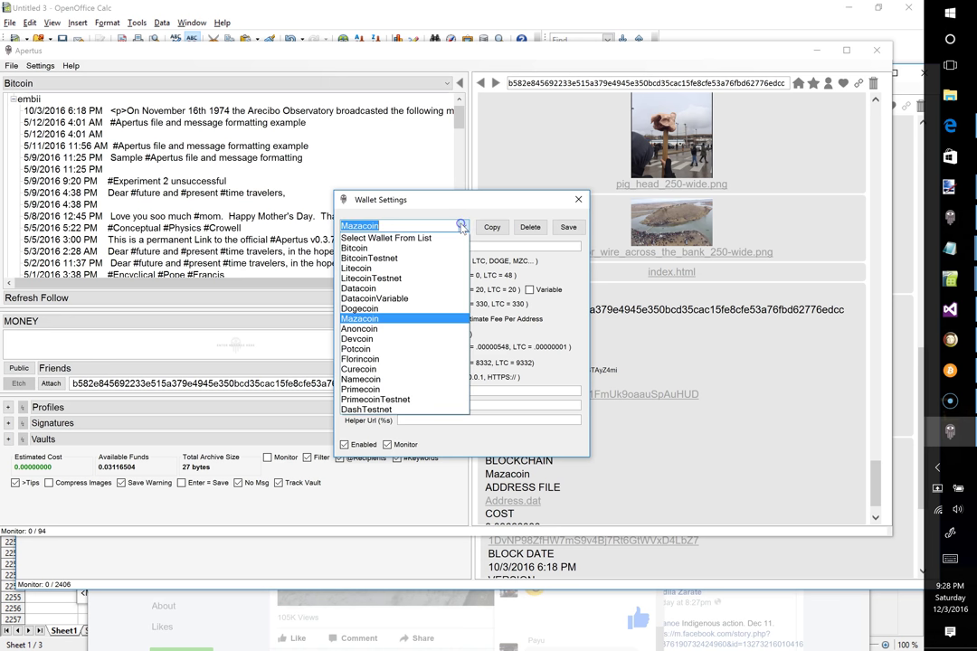
left_click(436, 260)
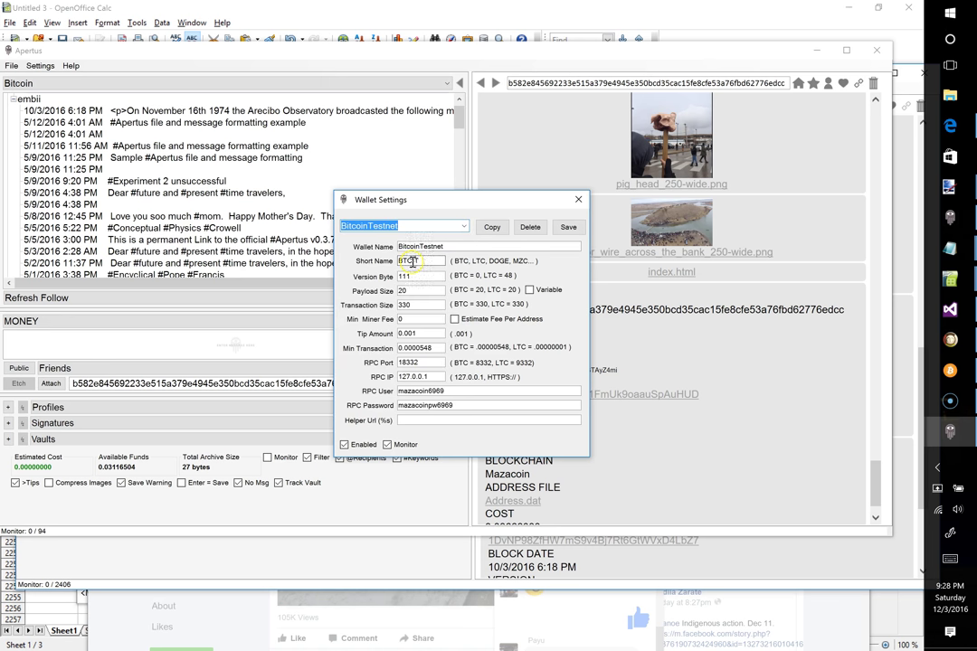
double_click(416, 260)
type("BTC-T")
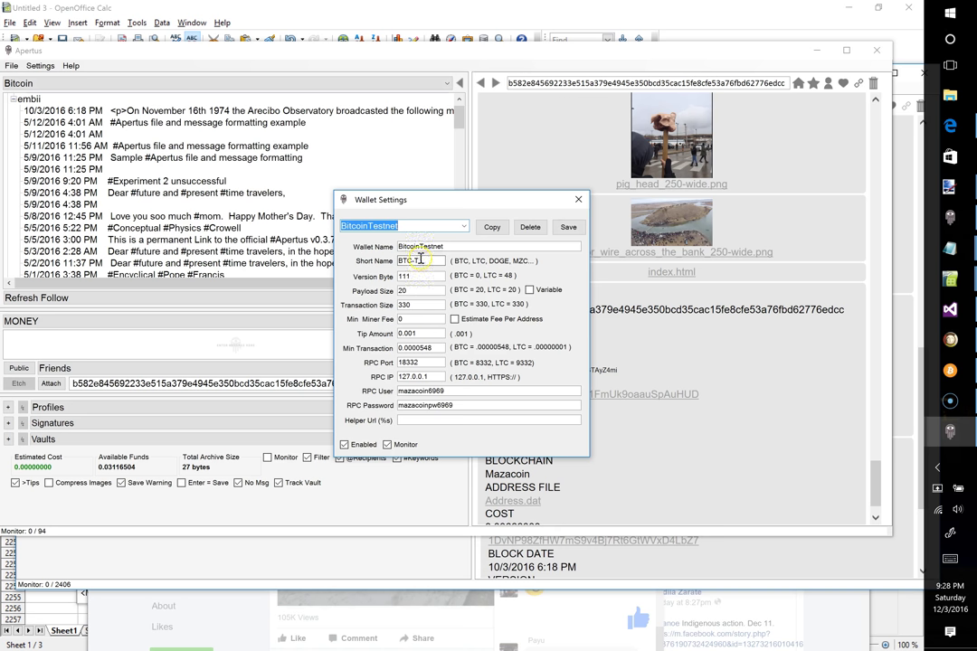
left_click(577, 200)
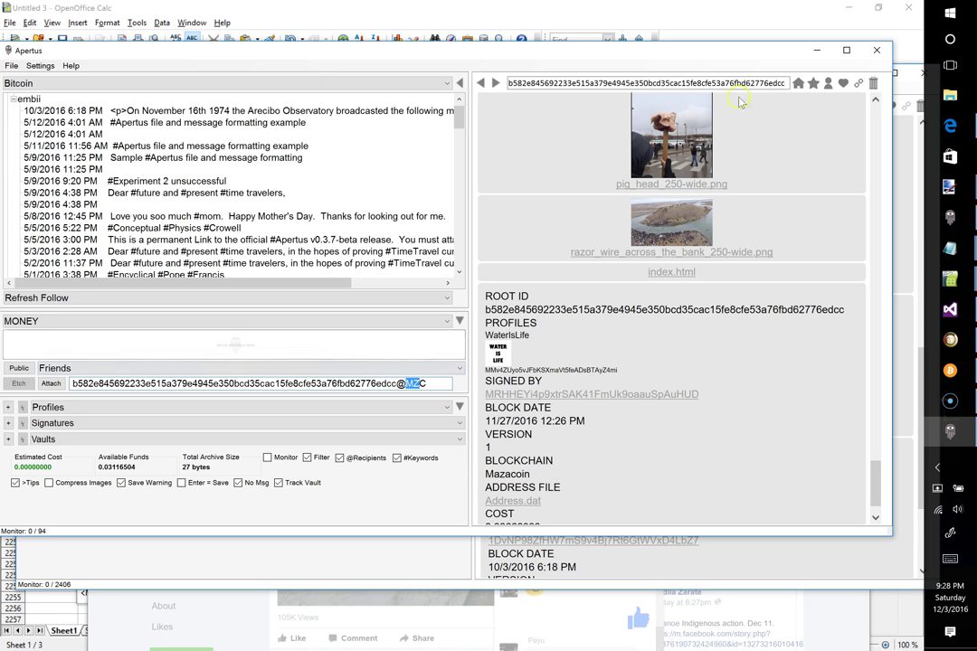
- Write the hashtag message #StandingRock and #WaterIsLife and toggle the No Msg option
left_click(187, 345)
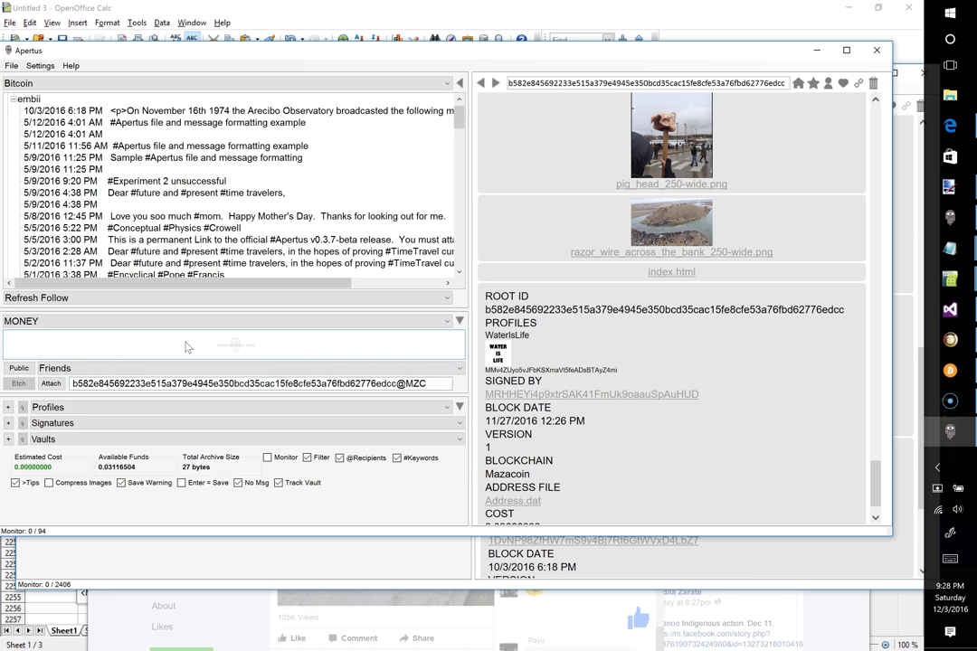
type("#S")
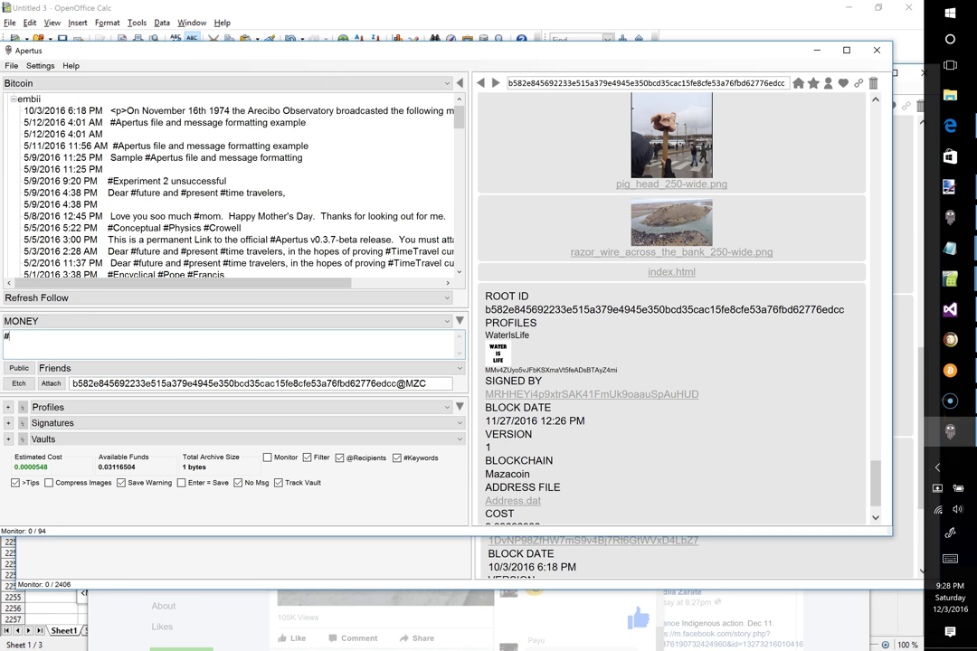
type("tandingRock")
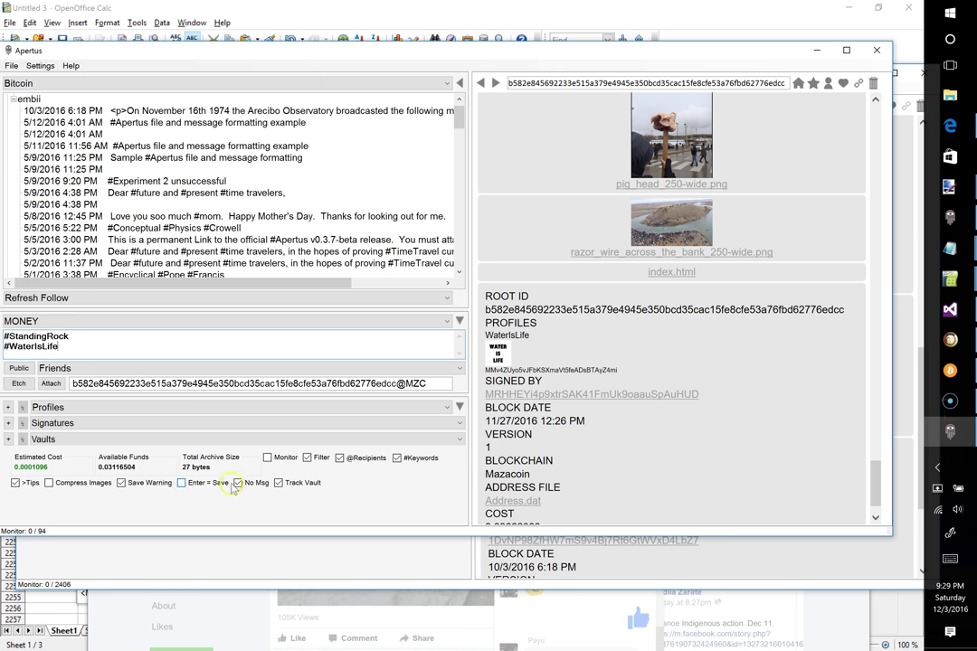
left_click(237, 484)
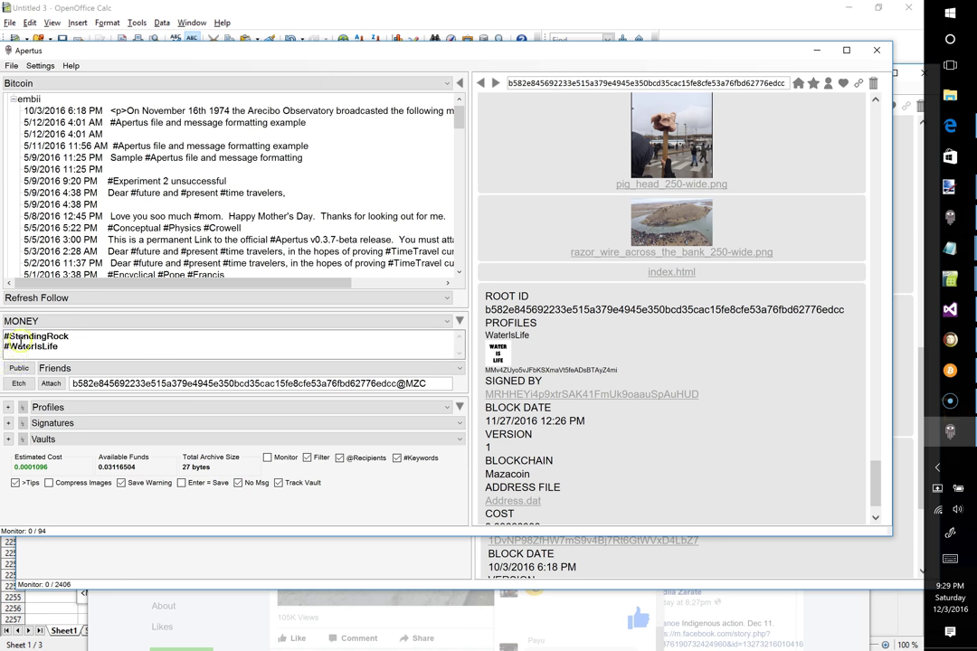
left_click(28, 349)
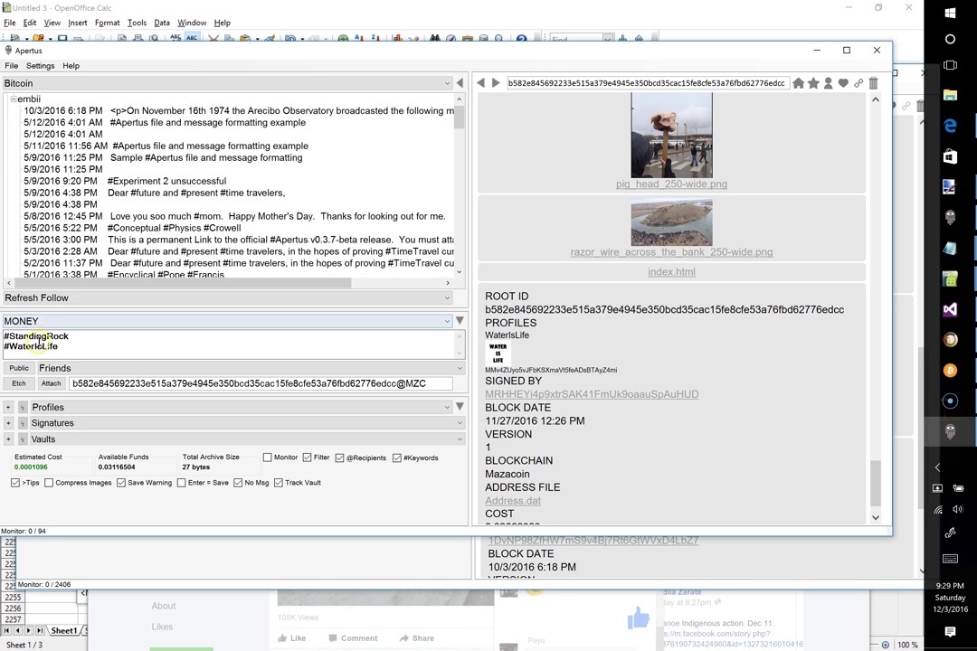
left_click(581, 126)
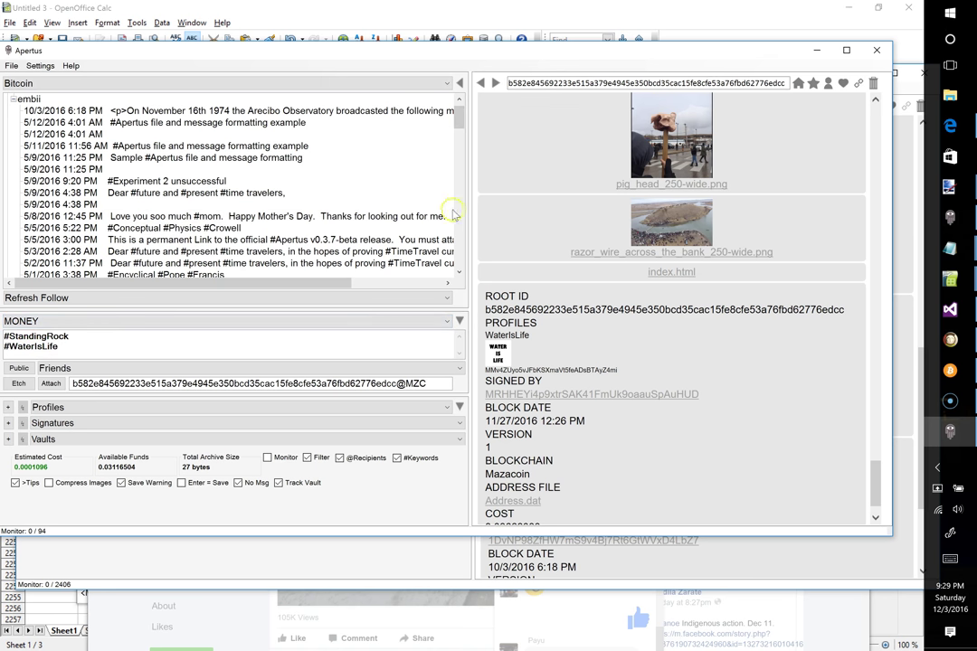
left_click(40, 351)
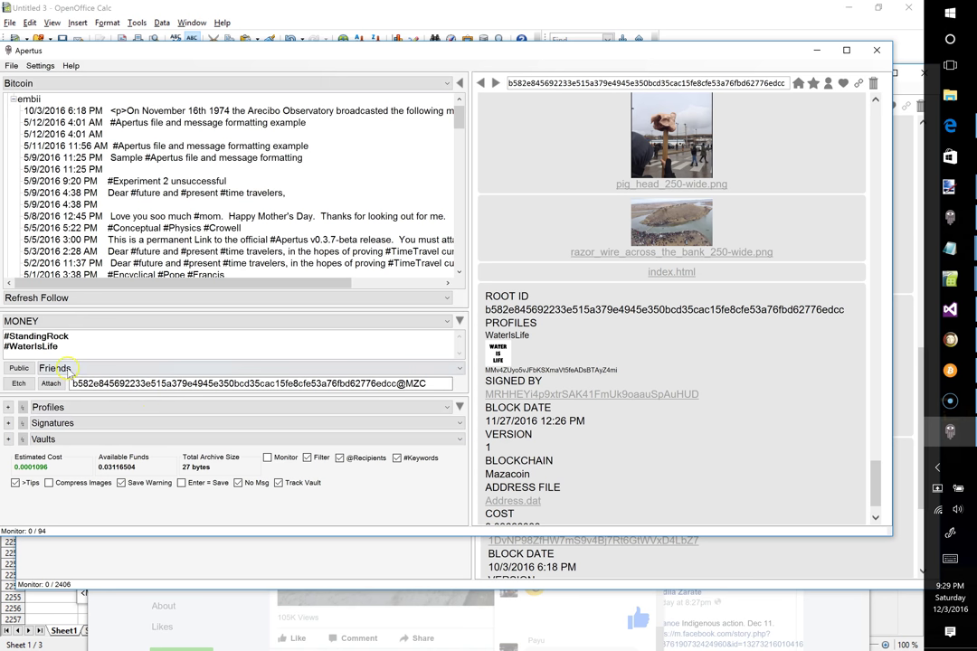
- Etch the tagged link onto Bitcoin and confirm saving it permanently
left_click(17, 384)
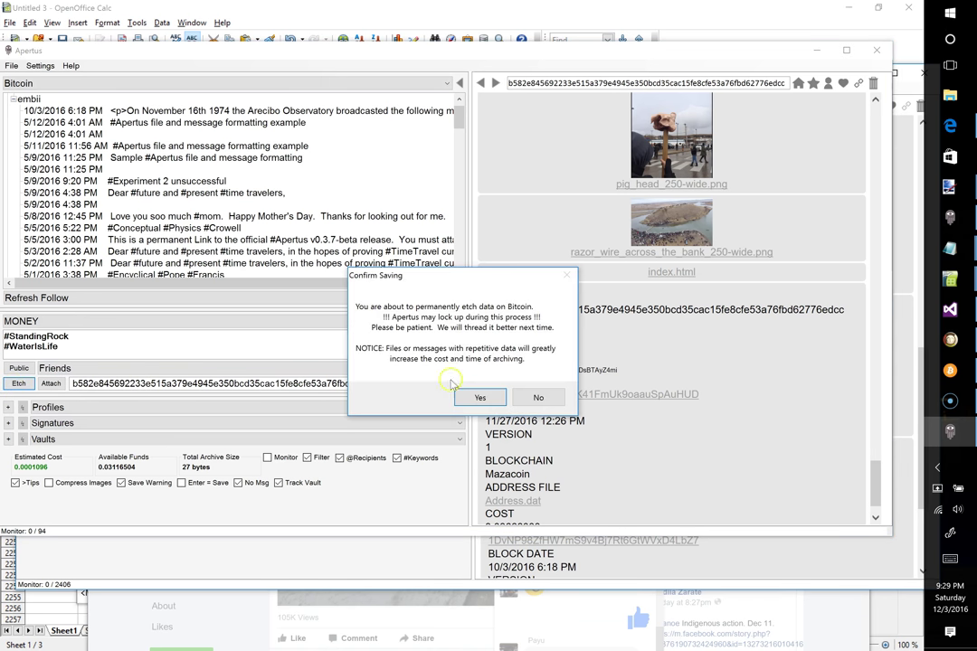
left_click(494, 404)
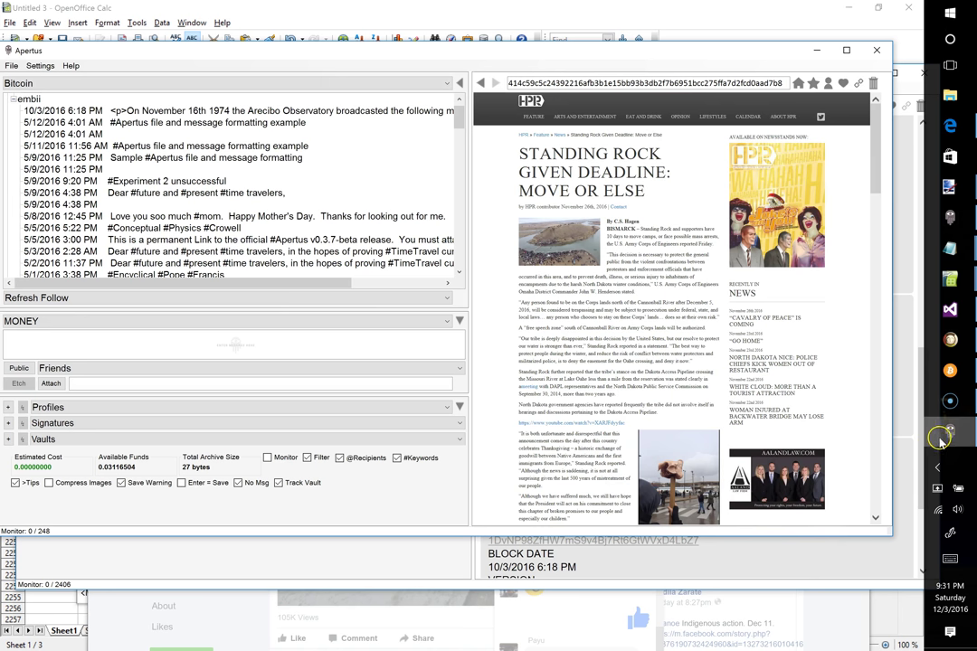
- Show the home feed with the new Standing Rock post pending at the top
mouse_move(941, 437)
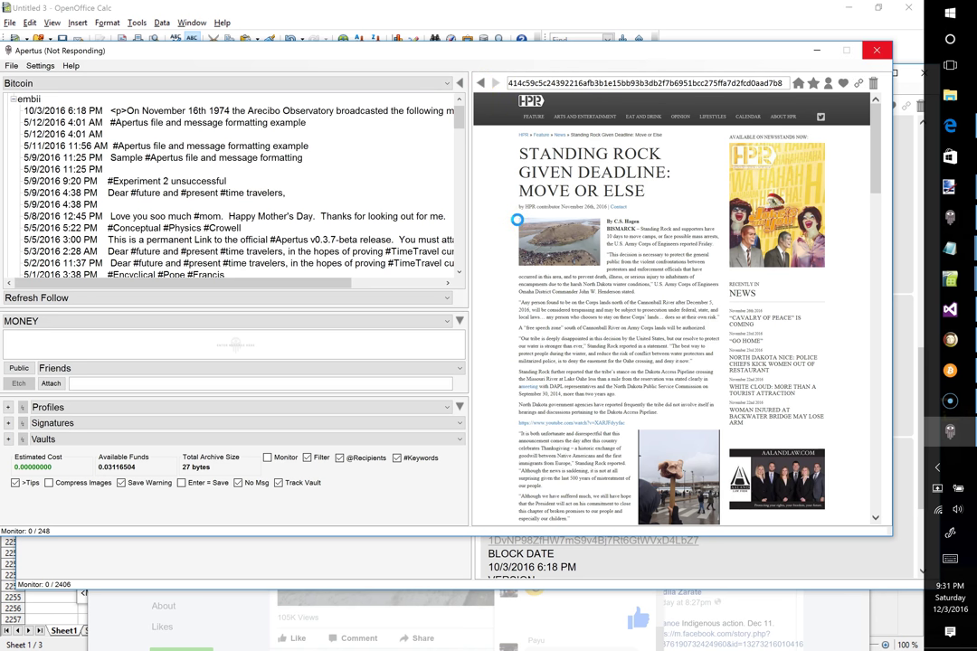
left_click(798, 85)
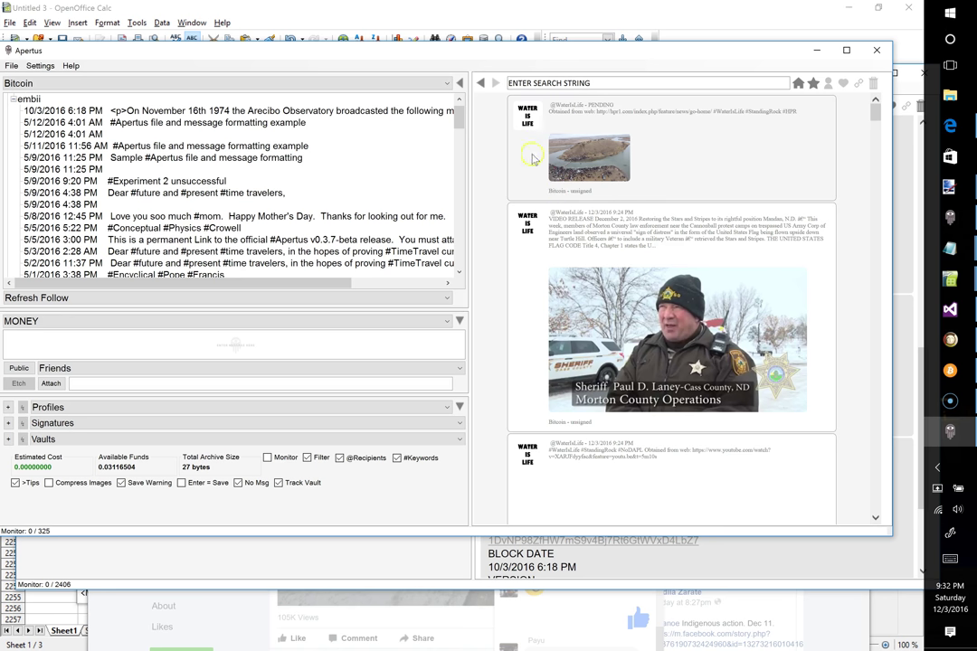
left_click(559, 193)
scroll(560, 390, "down", 10)
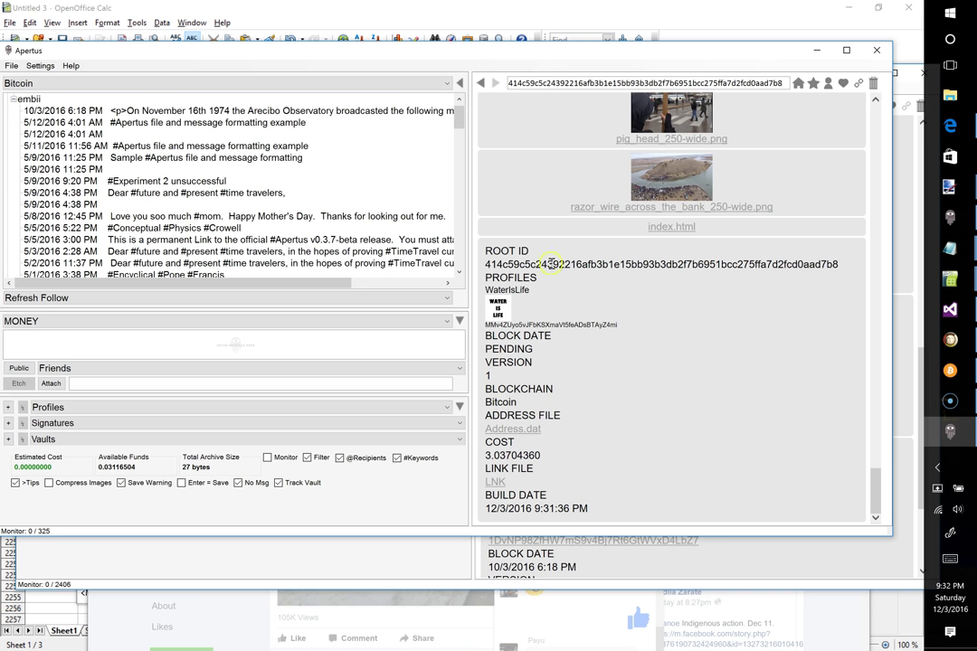
left_click(499, 482)
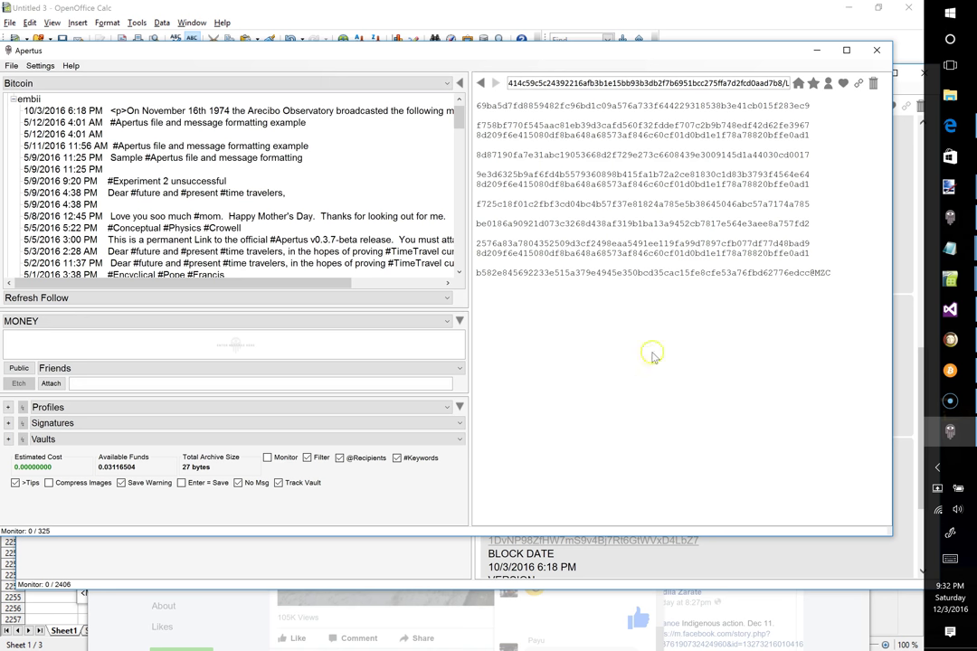